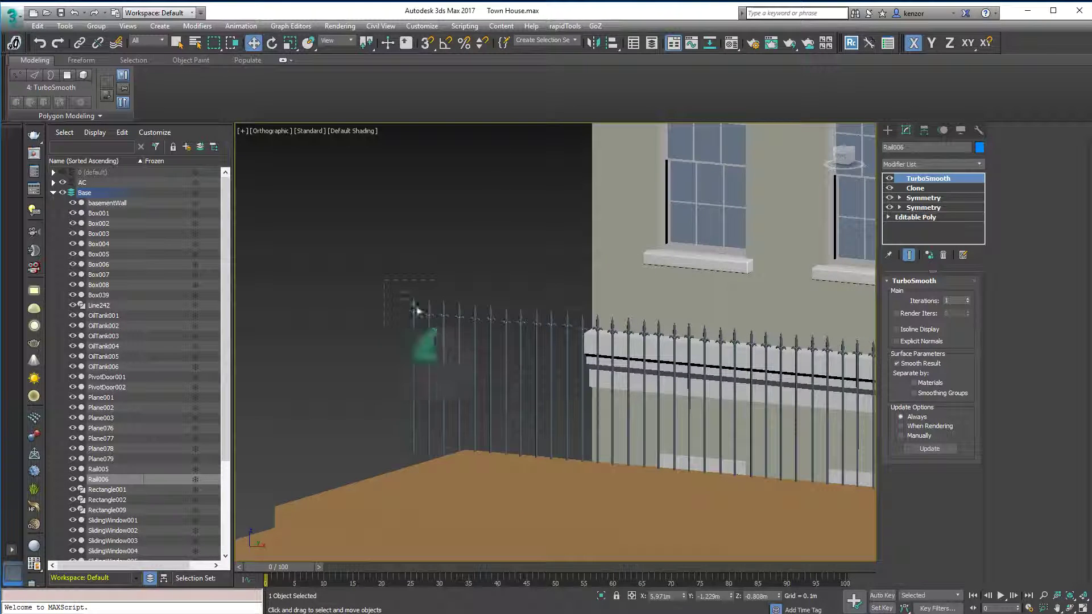
Isolate the front railing Rail005, open its Clone modifier settings and show it in front view.
{"action": "left_click", "coordinate": [459, 285]}
{"action": "left_click", "coordinate": [461, 313]}
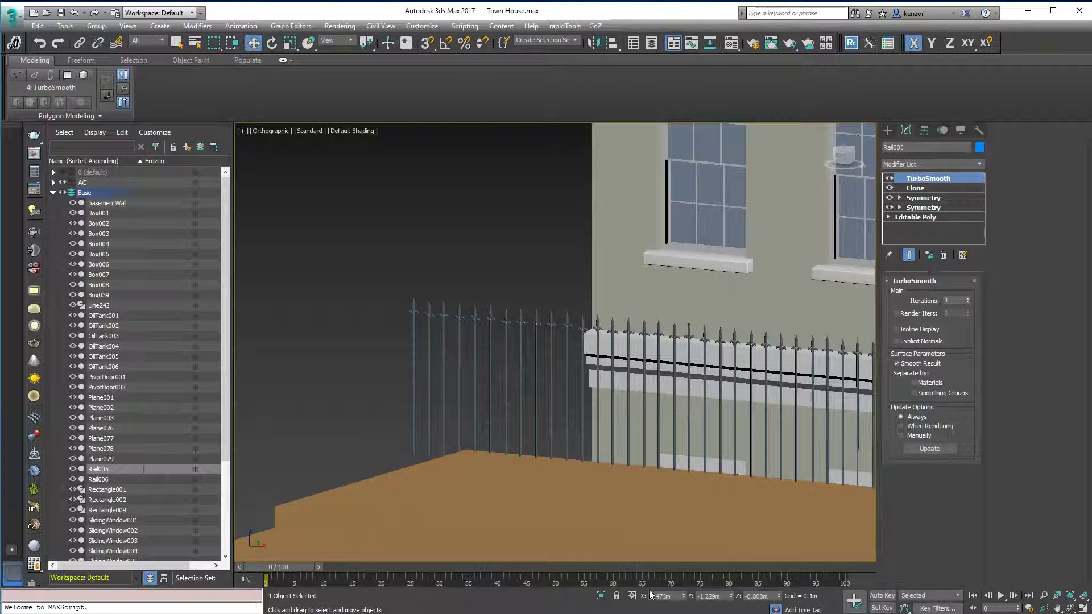
{"action": "left_click", "coordinate": [602, 596]}
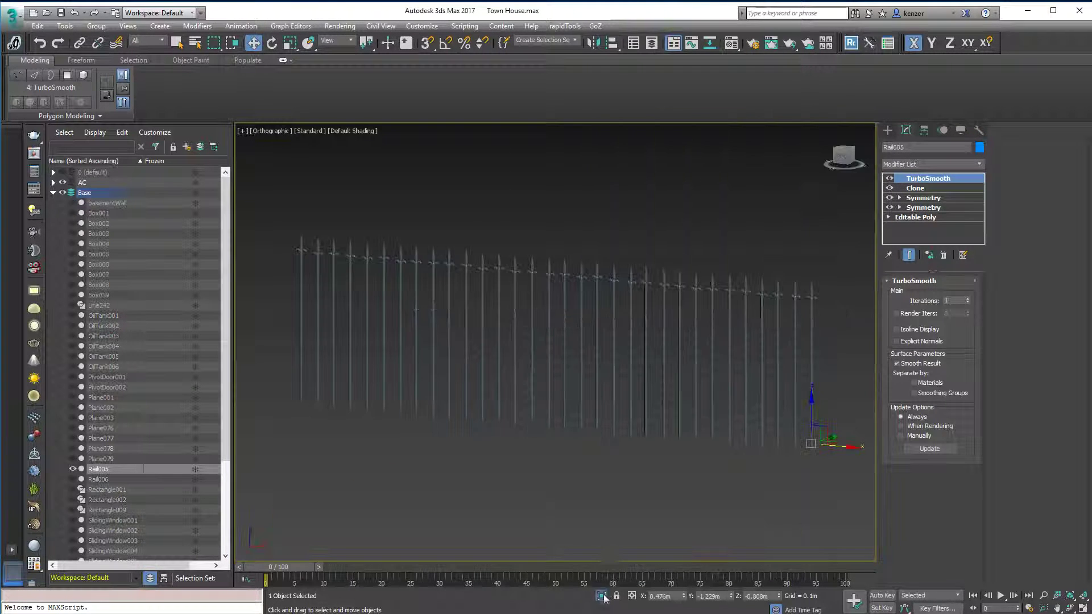
{"action": "left_click", "coordinate": [938, 189]}
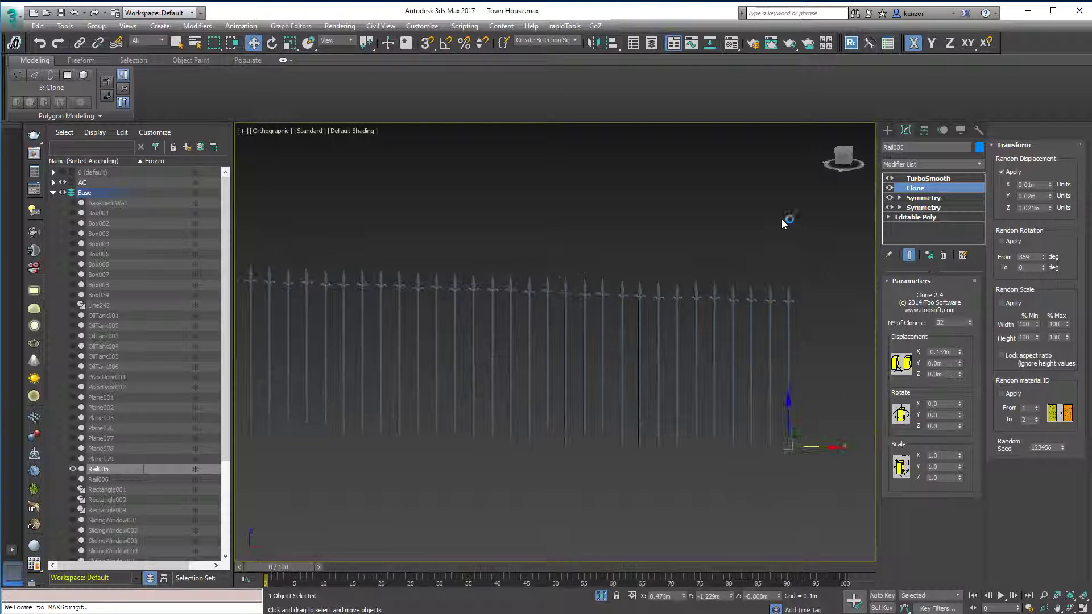
{"action": "left_click", "coordinate": [843, 156]}
{"action": "mouse_move", "coordinate": [780, 187]}
{"action": "middle_mouse_down", "text": "ctrl+alt"}
{"action": "mouse_move", "coordinate": [850, 220]}
{"action": "mouse_move", "coordinate": [798, 187]}
{"action": "middle_mouse_up", "text": "ctrl+alt"}
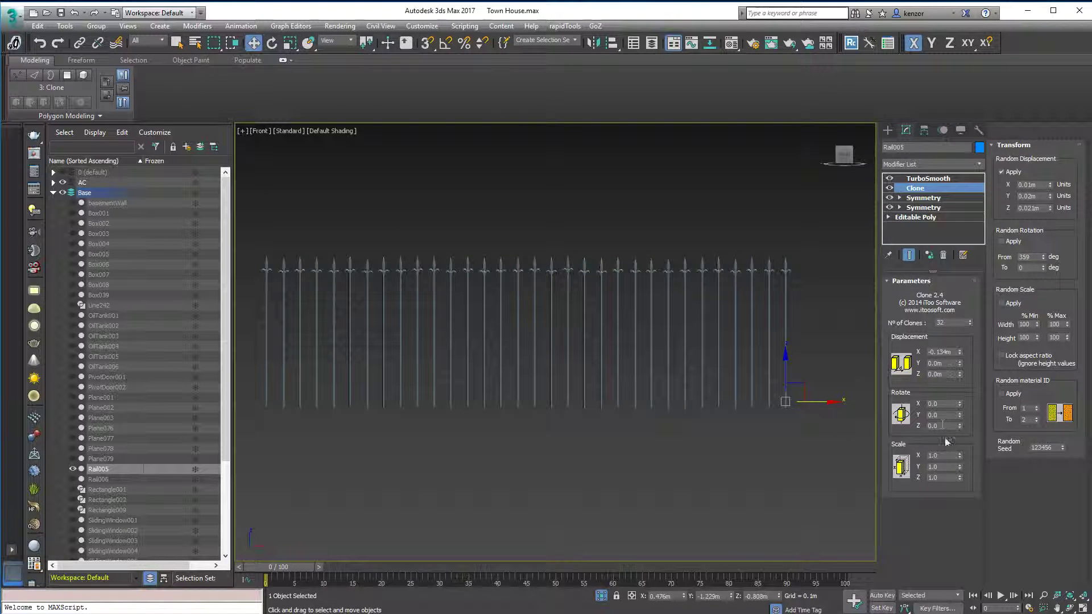
Switch to the browser to view iToo's Clone Modifier page, check clone.dlm in the 3ds Max 2017 Plugins folder, and return to 3ds Max.
{"action": "key", "text": "alt+Tab"}
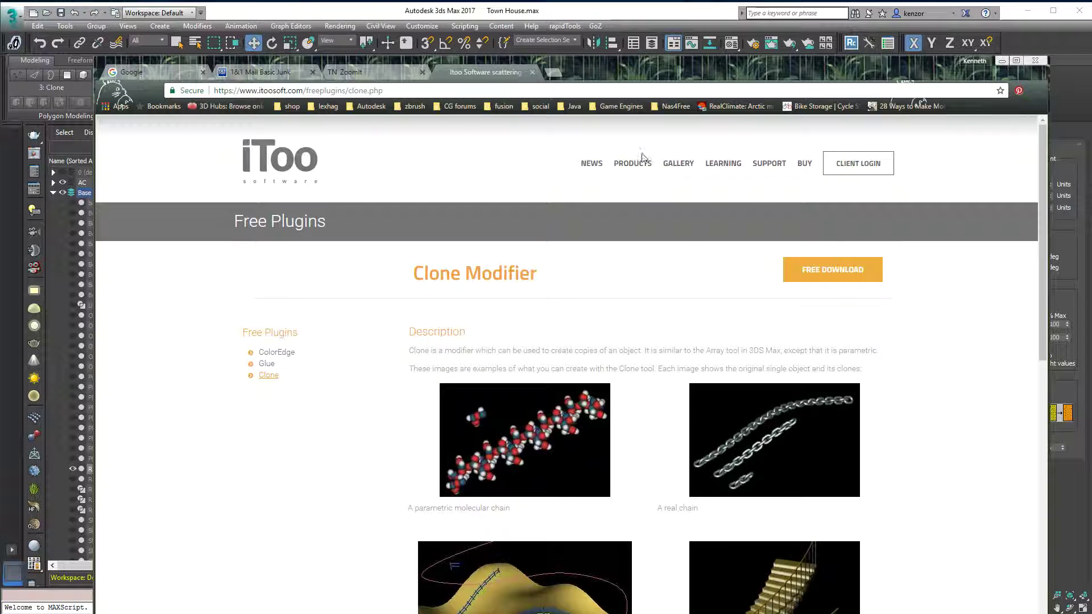
{"action": "mouse_move", "coordinate": [642, 162]}
{"action": "left_click", "coordinate": [310, 613]}
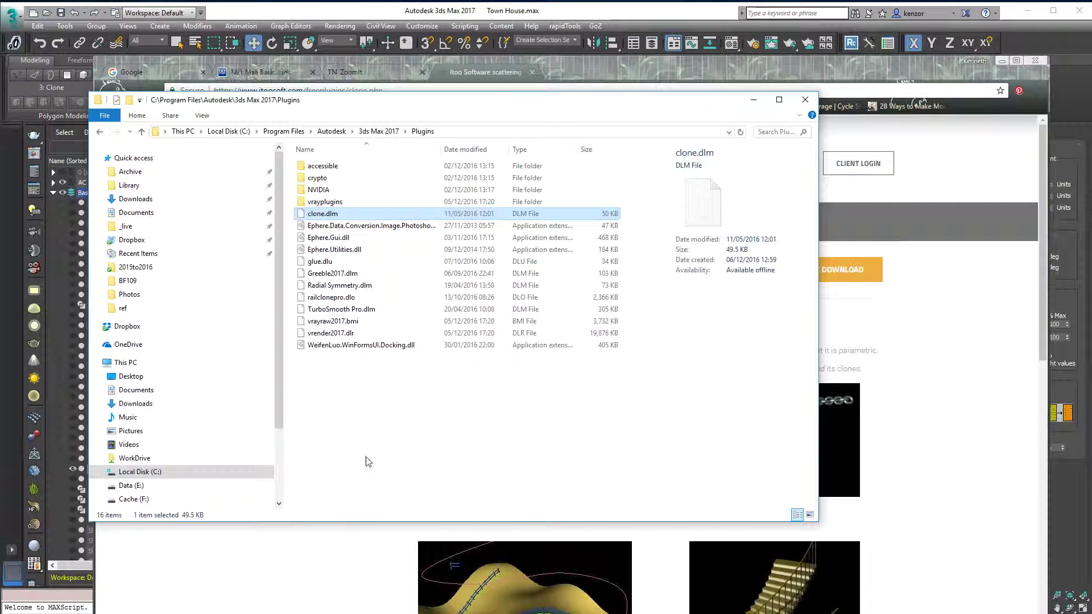
{"action": "left_click_drag", "start_coordinate": [440, 118], "coordinate": [488, 120]}
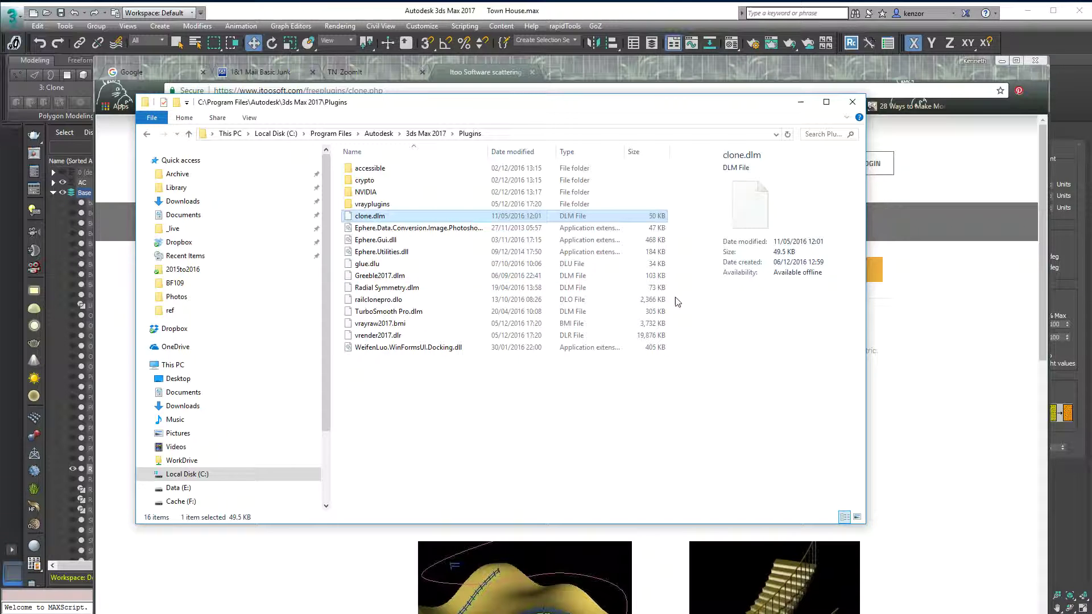
{"action": "left_click", "coordinate": [801, 102]}
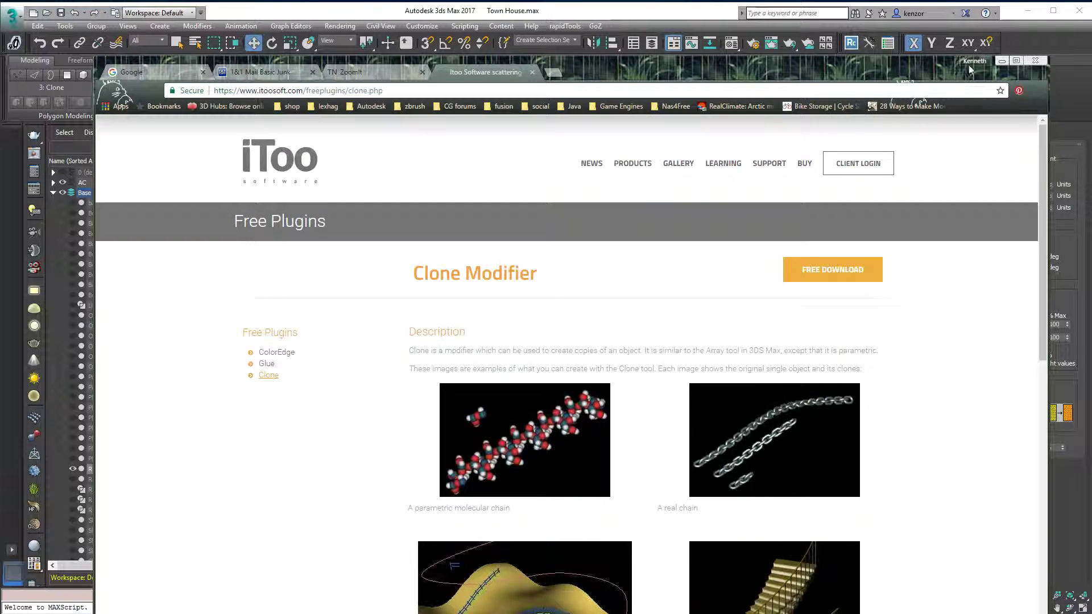
{"action": "left_click", "coordinate": [1002, 61]}
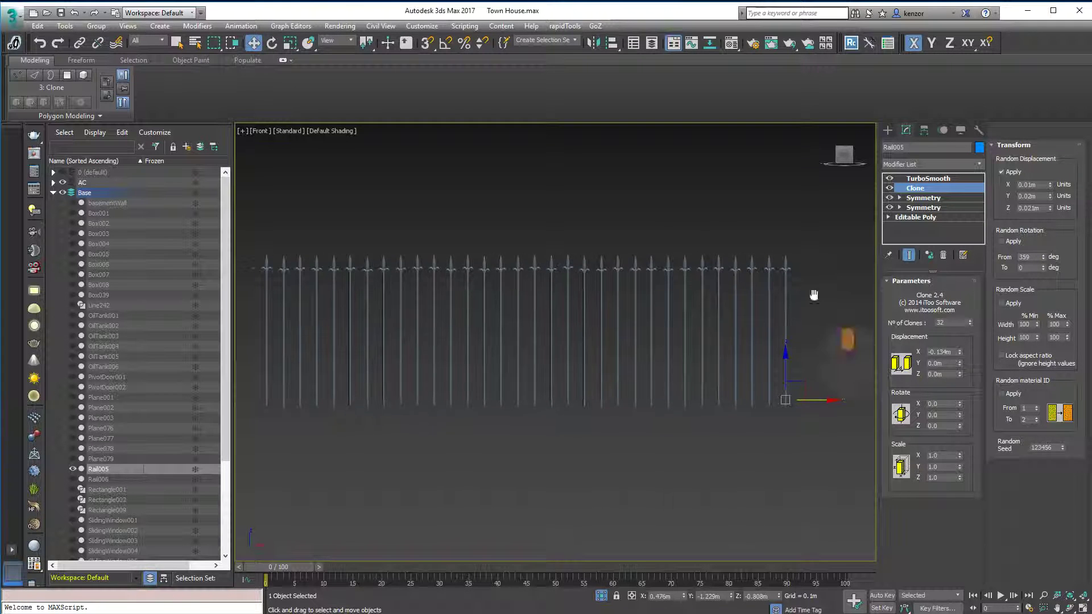
Set the Clone modifier's number of clones to 36 and its X displacement to -0.146 m.
{"action": "middle_click_drag", "start_coordinate": [814, 295], "coordinate": [805, 294]}
{"action": "scroll", "coordinate": [780, 267], "scroll_direction": "down", "scroll_amount": 2}
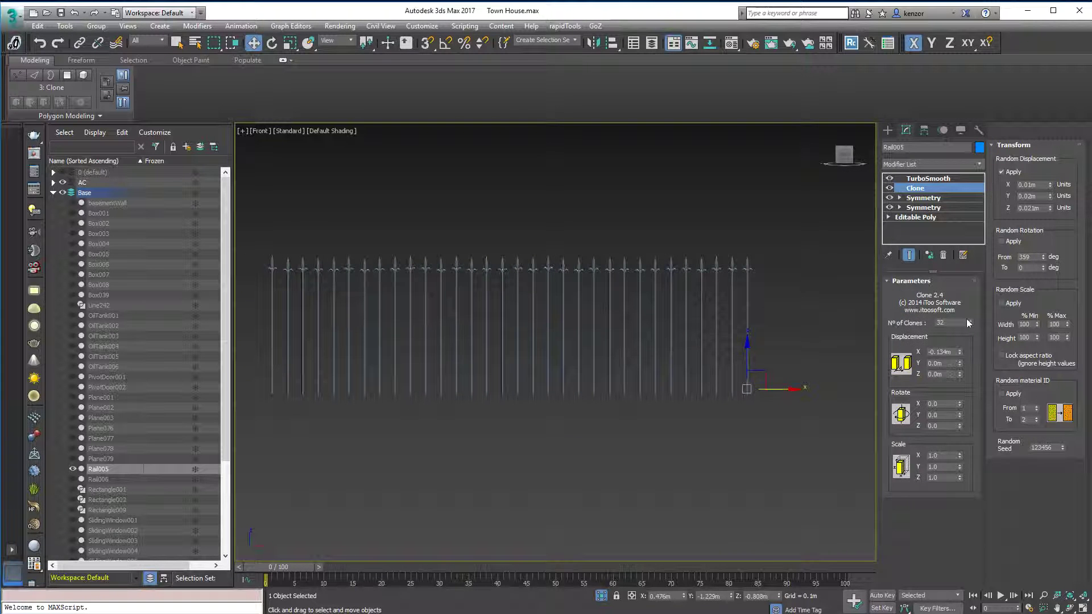
{"action": "mouse_move", "coordinate": [970, 322]}
{"action": "left_mouse_down"}
{"action": "mouse_move", "coordinate": [962, 353]}
{"action": "mouse_move", "coordinate": [957, 322]}
{"action": "mouse_move", "coordinate": [958, 339]}
{"action": "left_mouse_up"}
{"action": "left_click", "coordinate": [960, 349]}
Add an Edit Poly modifier directly above the railing's base Editable Poly, below the Symmetry modifiers.
{"action": "middle_click_drag", "start_coordinate": [818, 297], "coordinate": [808, 295], "text": "alt"}
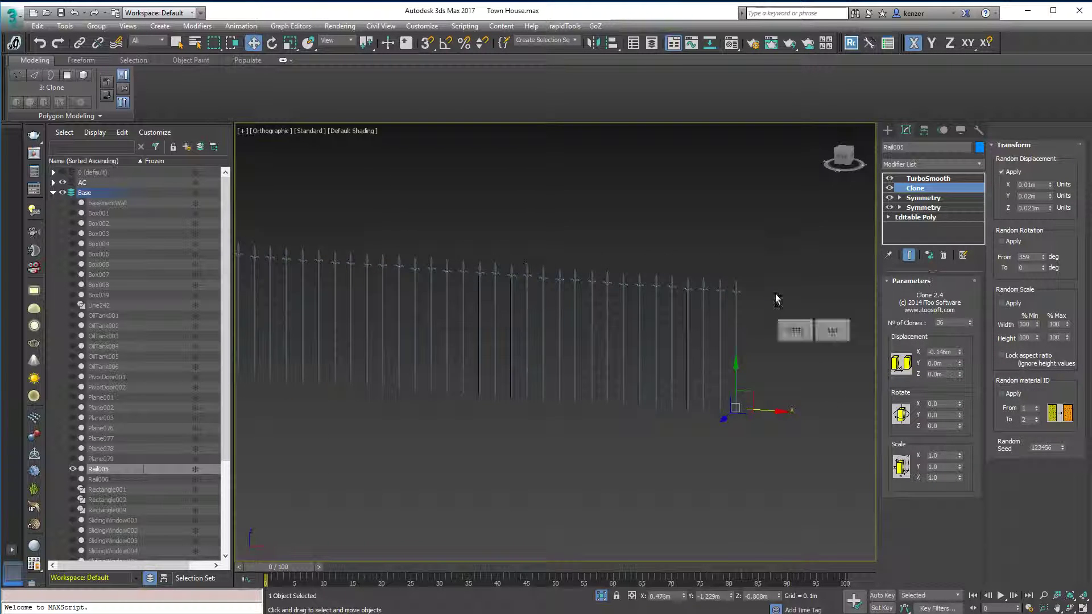
{"action": "scroll", "coordinate": [776, 292], "scroll_direction": "up", "scroll_amount": 3}
{"action": "left_click", "coordinate": [951, 218]}
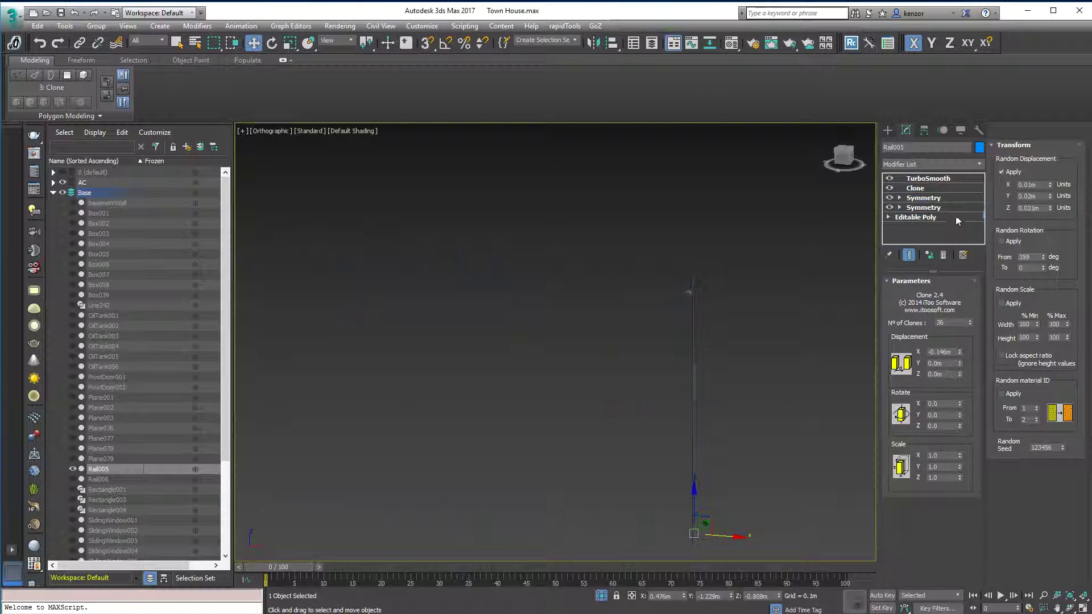
{"action": "left_click", "coordinate": [979, 165]}
{"action": "key", "text": "e"}
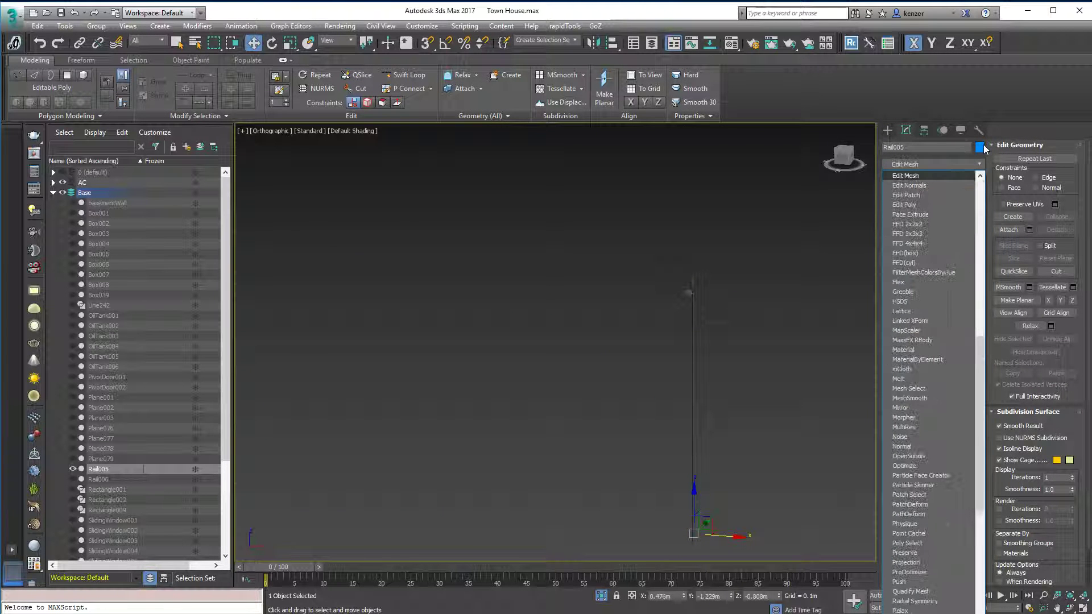
{"action": "left_click", "coordinate": [926, 204]}
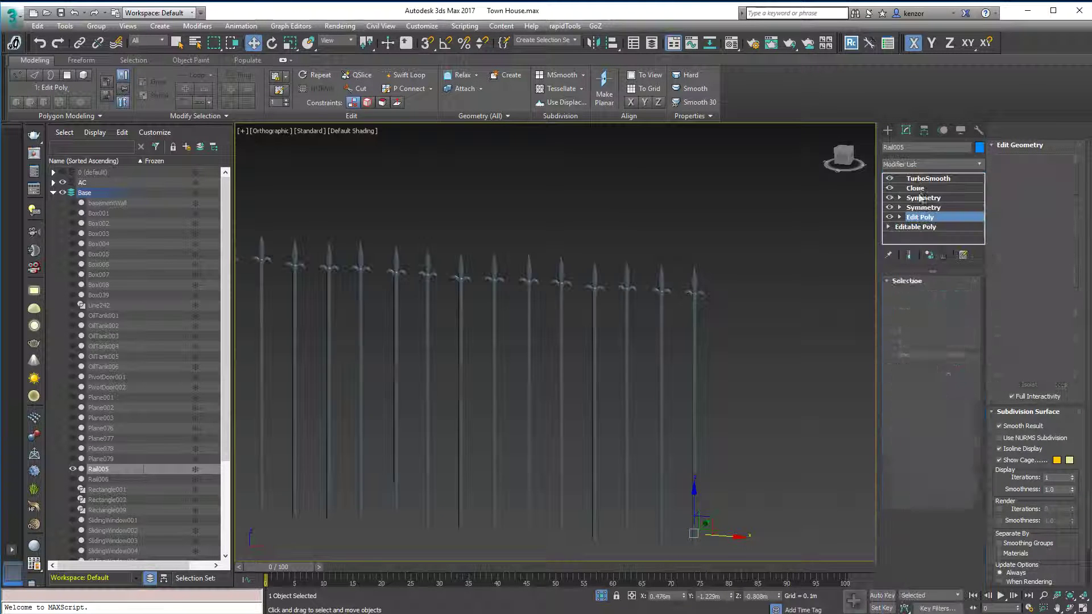
Raise the four vertices at the source rail's spike tip to about Z 0.356 m, checking the single rail and the full clone result.
{"action": "left_click", "coordinate": [909, 254]}
{"action": "left_click", "coordinate": [902, 371]}
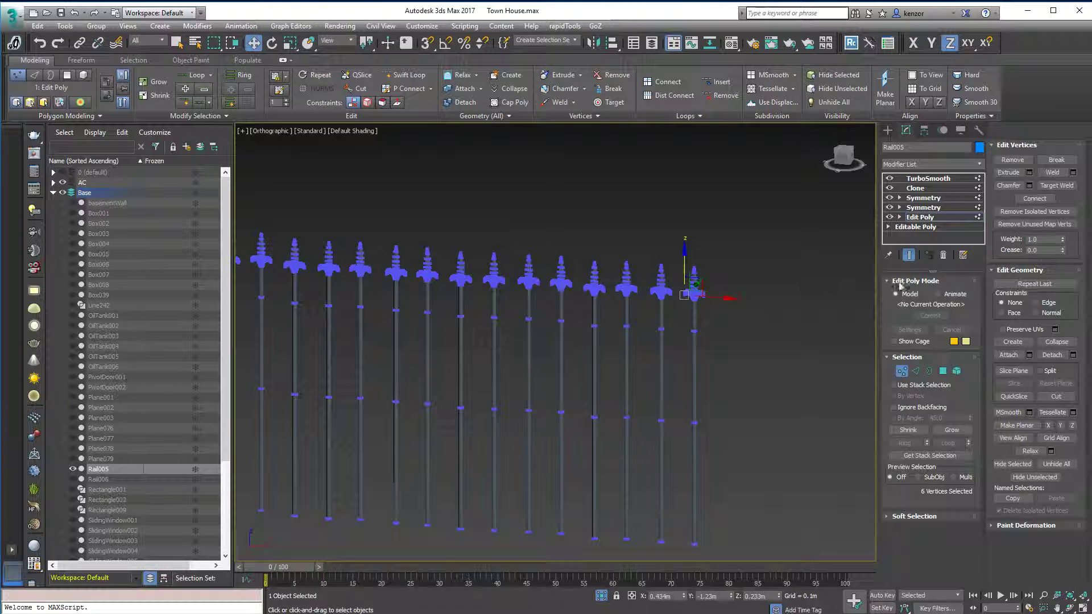
{"action": "scroll", "coordinate": [720, 256], "scroll_direction": "up", "scroll_amount": 2}
{"action": "left_click", "coordinate": [721, 243]}
{"action": "left_click_drag", "start_coordinate": [673, 251], "coordinate": [697, 274]}
{"action": "left_click_drag", "start_coordinate": [684, 231], "coordinate": [683, 218]}
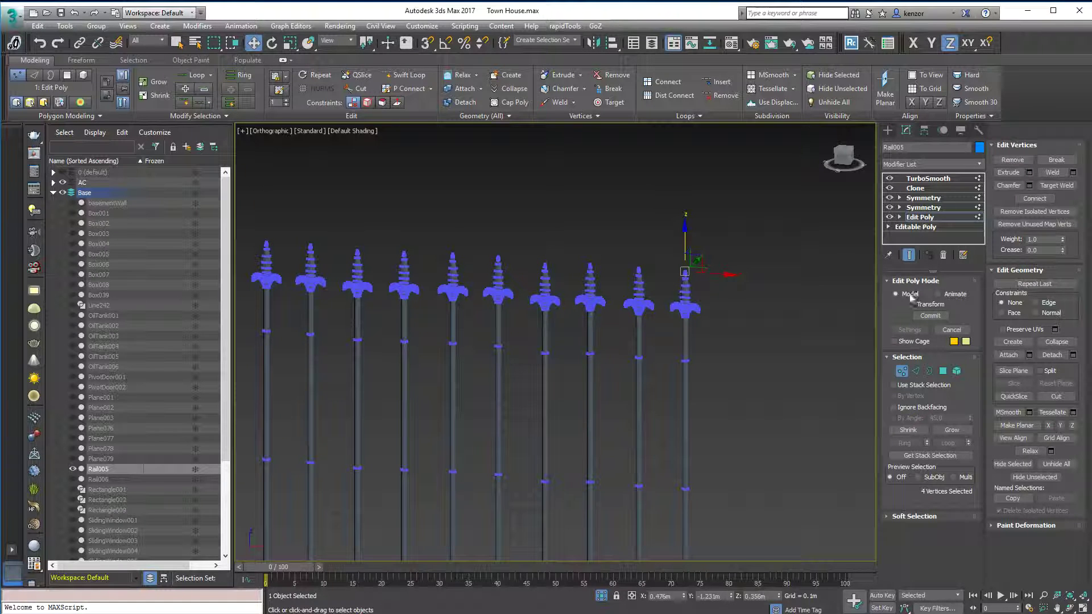
{"action": "left_click", "coordinate": [909, 255]}
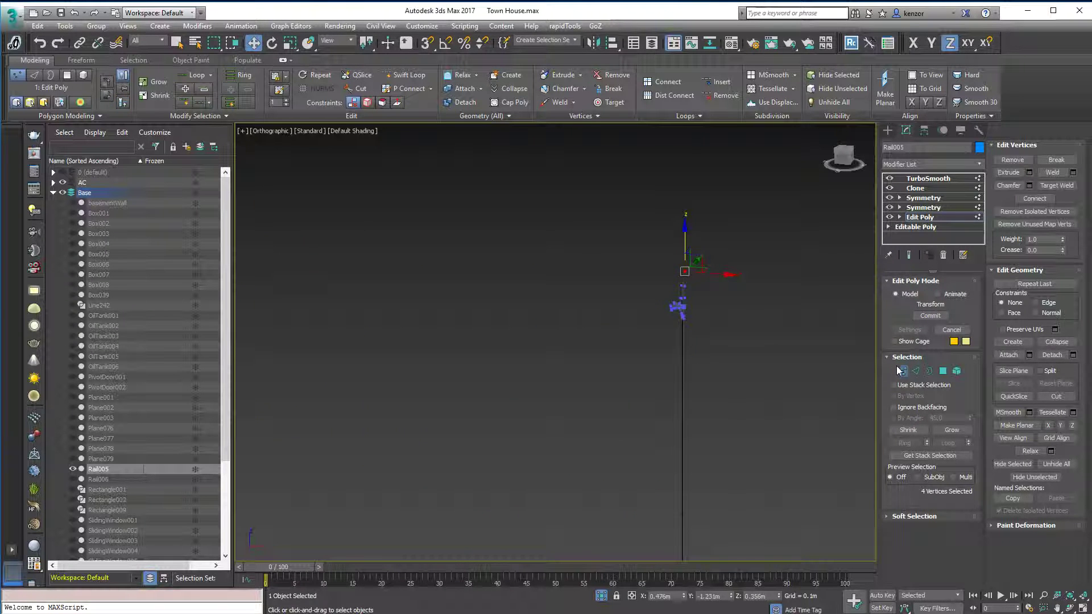
{"action": "left_click", "coordinate": [899, 370]}
{"action": "left_click", "coordinate": [797, 332]}
Reselect the railing and set its Clone modifier's X displacement to 0 m.
{"action": "scroll", "coordinate": [797, 332], "scroll_direction": "up", "scroll_amount": 1}
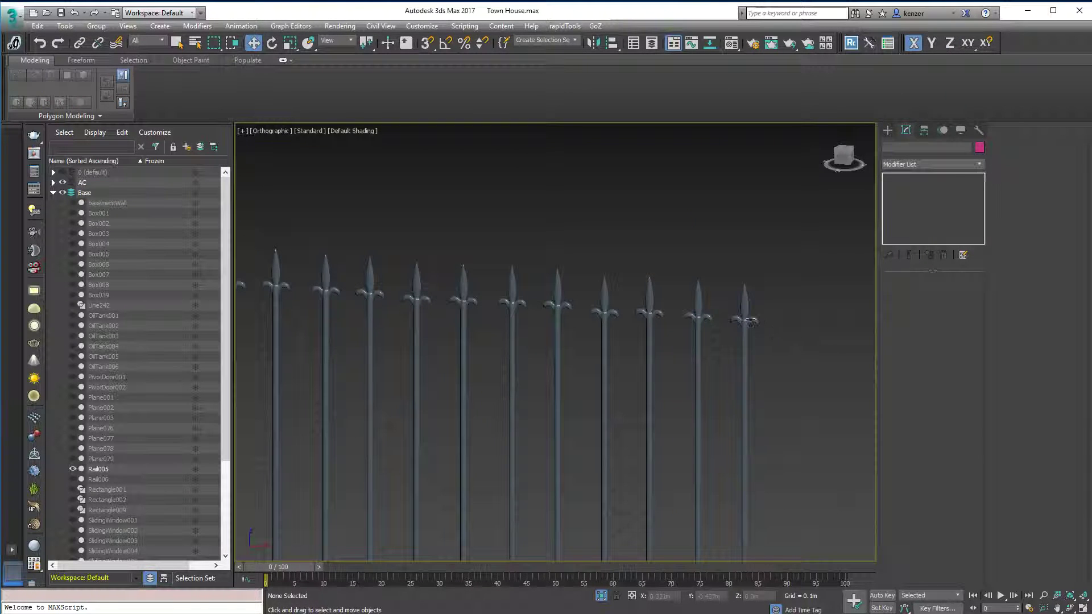
{"action": "left_click", "coordinate": [751, 322]}
{"action": "mouse_move", "coordinate": [773, 287]}
{"action": "middle_mouse_down", "text": "alt"}
{"action": "mouse_move", "coordinate": [729, 290]}
{"action": "mouse_move", "coordinate": [689, 309]}
{"action": "mouse_move", "coordinate": [700, 282]}
{"action": "mouse_move", "coordinate": [765, 289]}
{"action": "mouse_move", "coordinate": [755, 234]}
{"action": "mouse_move", "coordinate": [808, 239]}
{"action": "middle_mouse_up", "text": "alt"}
{"action": "left_click", "coordinate": [917, 188]}
{"action": "mouse_move", "coordinate": [861, 278]}
{"action": "middle_mouse_down", "text": "alt"}
{"action": "mouse_move", "coordinate": [742, 284]}
{"action": "mouse_move", "coordinate": [787, 310]}
{"action": "middle_mouse_up", "text": "alt"}
{"action": "double_click", "coordinate": [939, 352]}
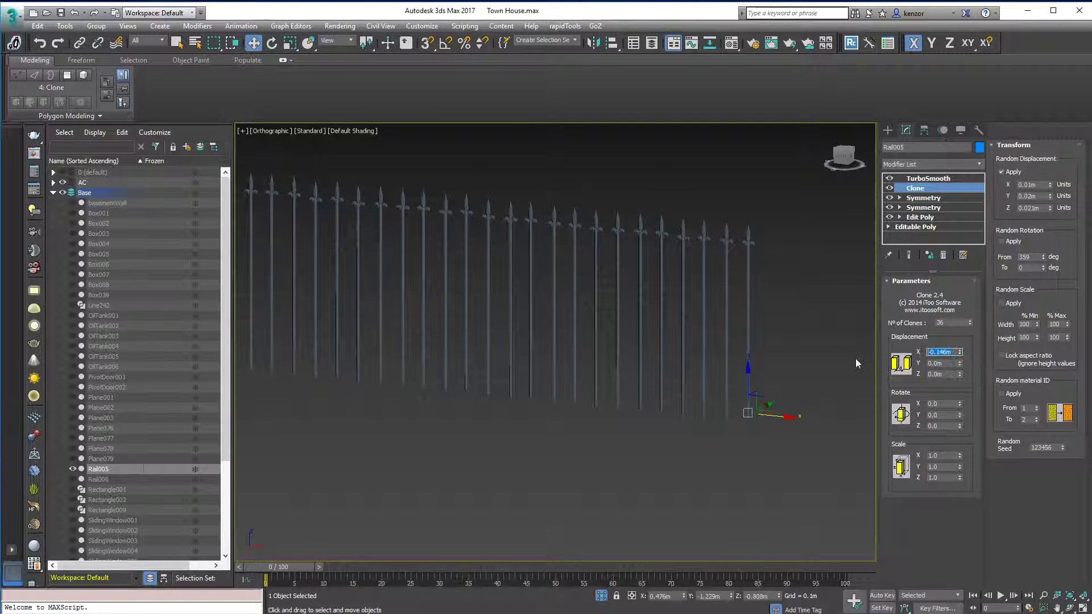
{"action": "type", "text": "0"}
{"action": "key", "text": "Return"}
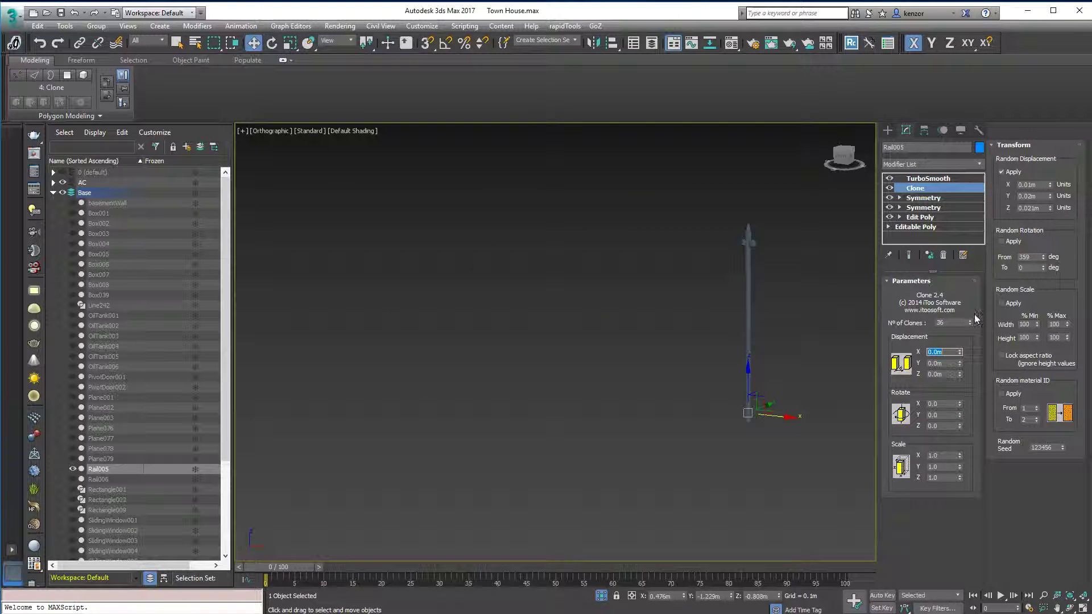
Set the Clone modifier's X rotation to 10 degrees so the rails fan out in a circle.
{"action": "middle_click_drag", "start_coordinate": [814, 382], "coordinate": [917, 422], "text": "alt"}
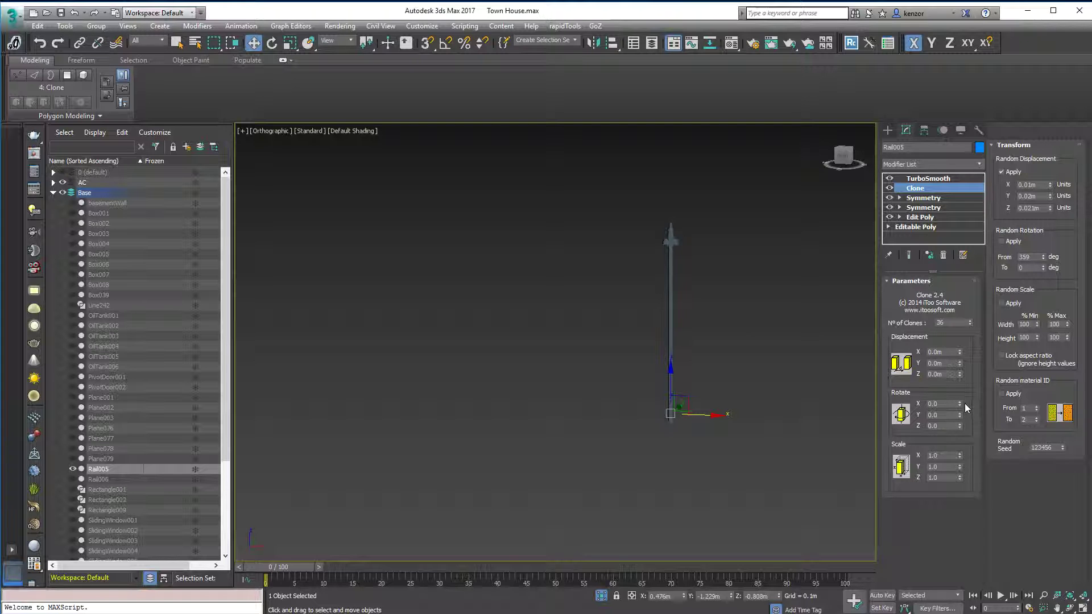
{"action": "left_click_drag", "start_coordinate": [959, 404], "coordinate": [789, 330]}
{"action": "mouse_move", "coordinate": [789, 330]}
{"action": "middle_mouse_down", "text": "alt"}
{"action": "mouse_move", "coordinate": [779, 338]}
{"action": "mouse_move", "coordinate": [989, 376]}
{"action": "middle_mouse_up", "text": "alt"}
{"action": "mouse_move", "coordinate": [962, 405]}
{"action": "left_mouse_down"}
{"action": "mouse_move", "coordinate": [970, 386]}
{"action": "mouse_move", "coordinate": [949, 337]}
{"action": "mouse_move", "coordinate": [963, 363]}
{"action": "left_mouse_up"}
{"action": "double_click", "coordinate": [948, 403]}
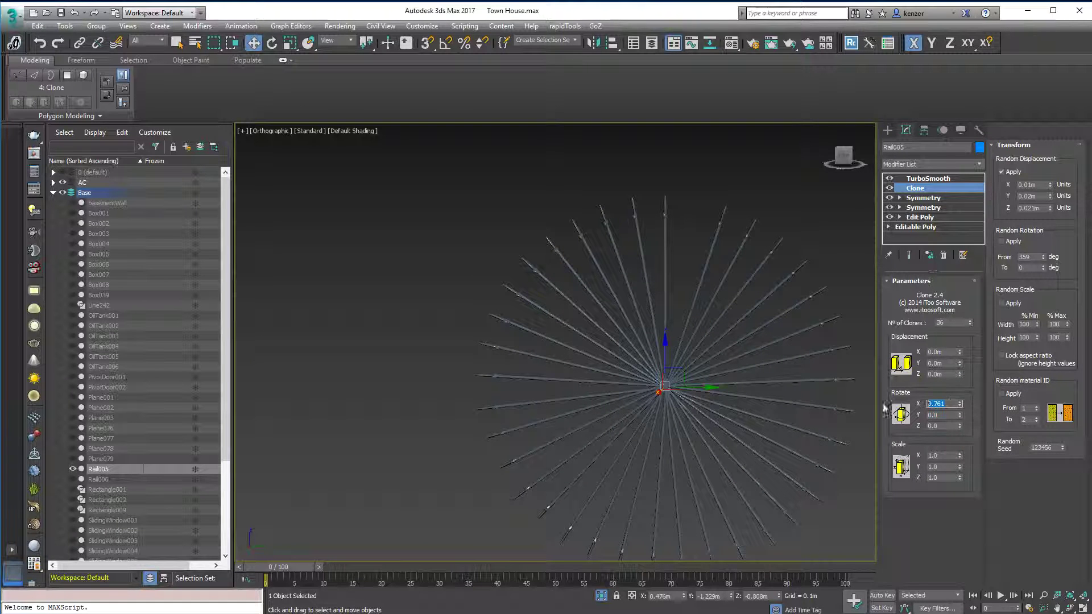
{"action": "type", "text": "10"}
{"action": "key", "text": "Return"}
{"action": "middle_click_drag", "start_coordinate": [819, 284], "coordinate": [739, 289], "text": "alt"}
{"action": "middle_click_drag", "start_coordinate": [774, 332], "coordinate": [868, 335], "text": "alt"}
Reset the clones' X rotation to 0 and spread them again with an X displacement of -0.084 m.
{"action": "double_click", "coordinate": [947, 403]}
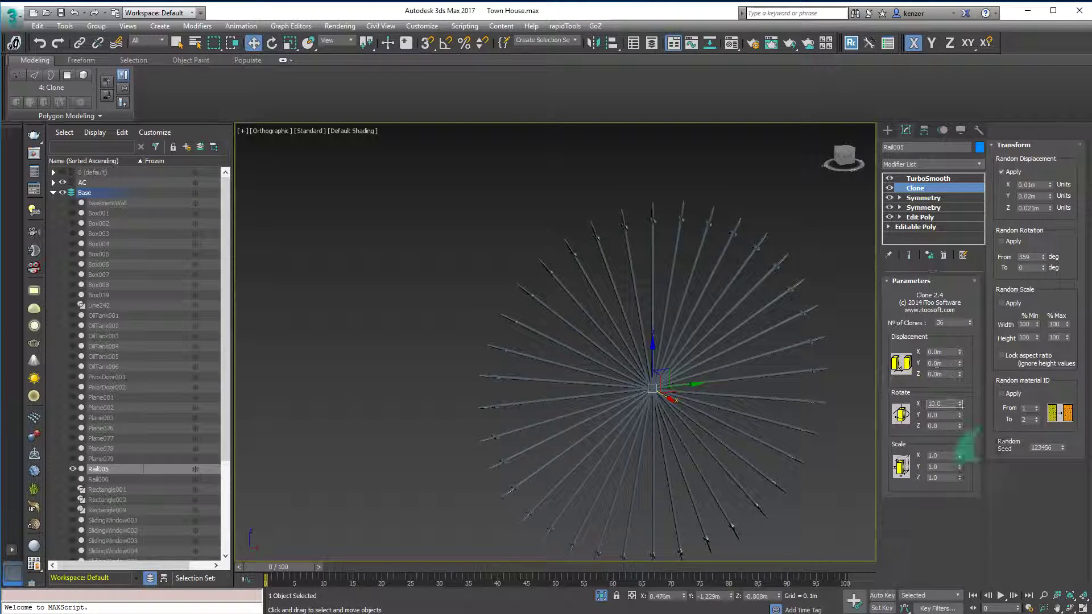
{"action": "type", "text": "0"}
{"action": "key", "text": "Return"}
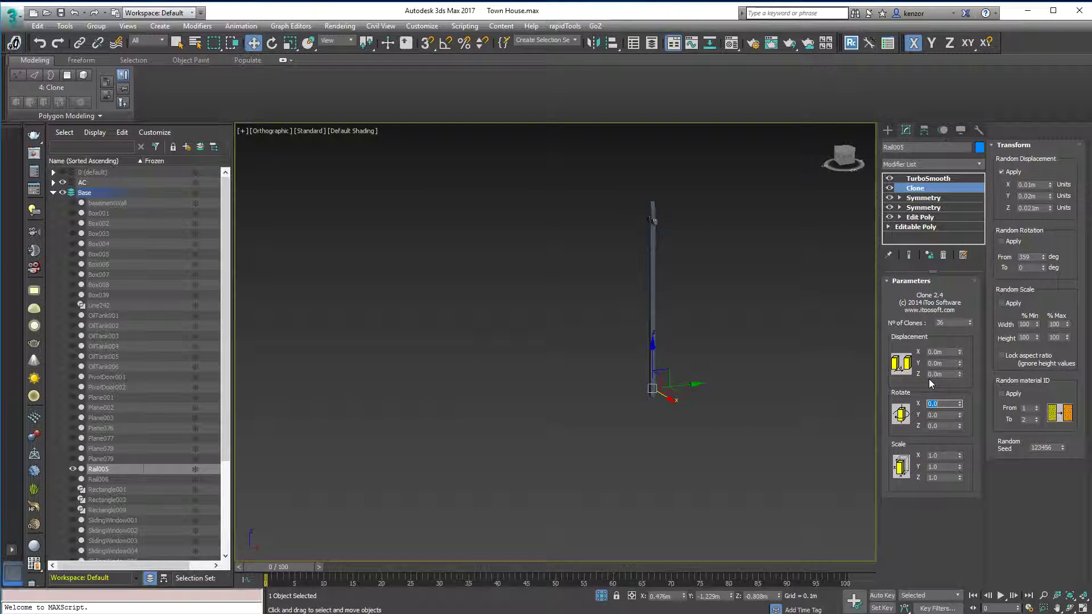
{"action": "left_click_drag", "start_coordinate": [961, 353], "coordinate": [739, 259]}
{"action": "middle_click_drag", "start_coordinate": [739, 259], "coordinate": [803, 310]}
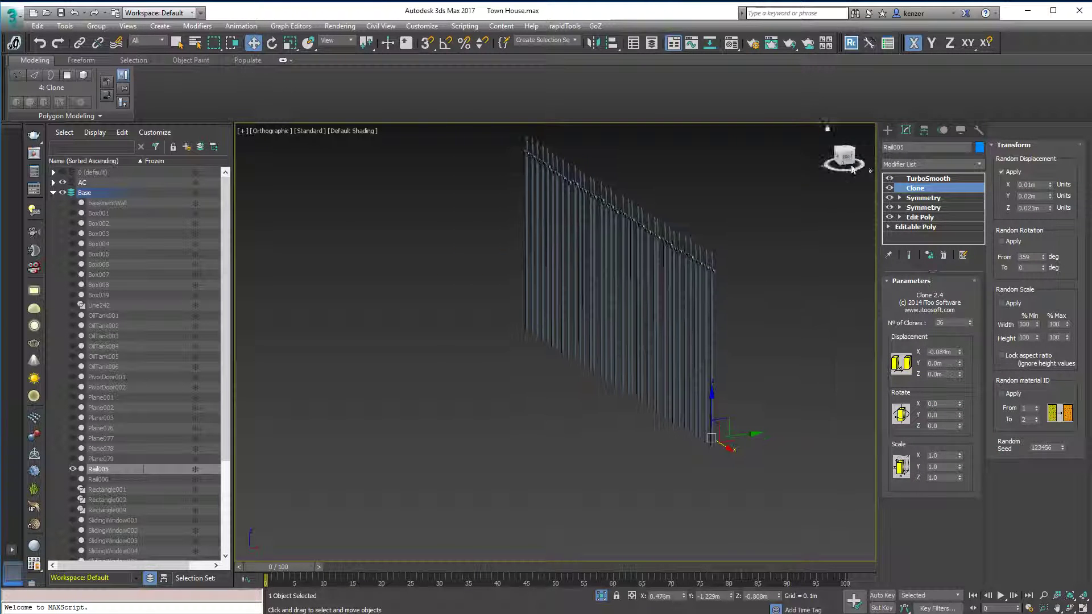
Compare the rail tips from the right side with the Clone modifier's Random Displacement turned off and on.
{"action": "left_click", "coordinate": [846, 157]}
{"action": "scroll", "coordinate": [809, 322], "scroll_direction": "up", "scroll_amount": 5}
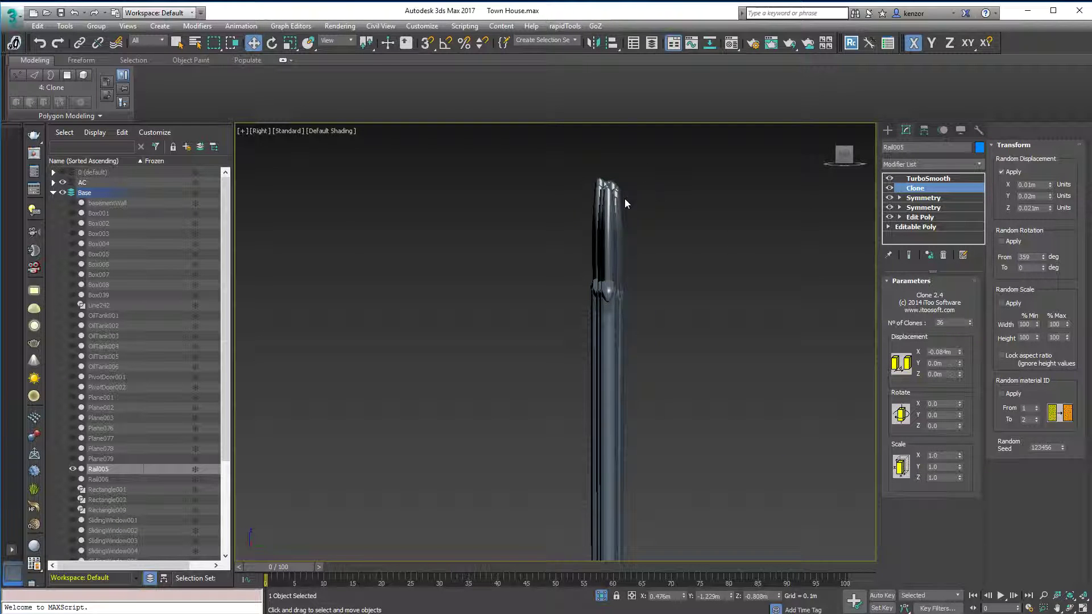
{"action": "scroll", "coordinate": [693, 246], "scroll_direction": "down", "scroll_amount": 2}
{"action": "middle_click_drag", "start_coordinate": [693, 246], "coordinate": [671, 231]}
{"action": "scroll", "coordinate": [690, 220], "scroll_direction": "down", "scroll_amount": 2}
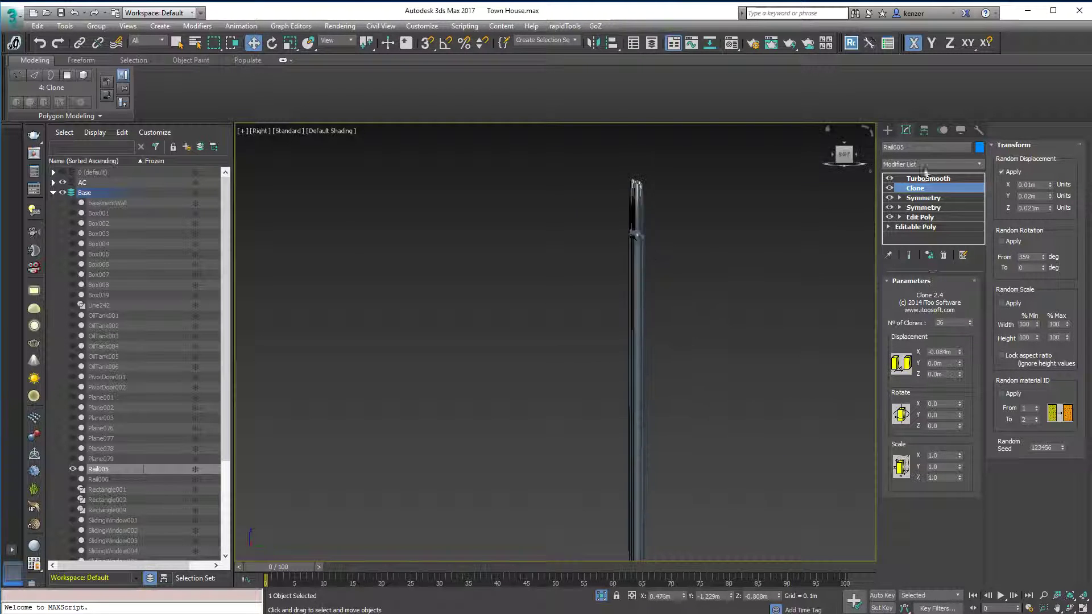
{"action": "left_click", "coordinate": [1002, 172]}
{"action": "left_click", "coordinate": [1003, 172]}
{"action": "left_click", "coordinate": [1002, 172]}
{"action": "left_click", "coordinate": [1001, 172]}
{"action": "key", "text": "ctrl"}
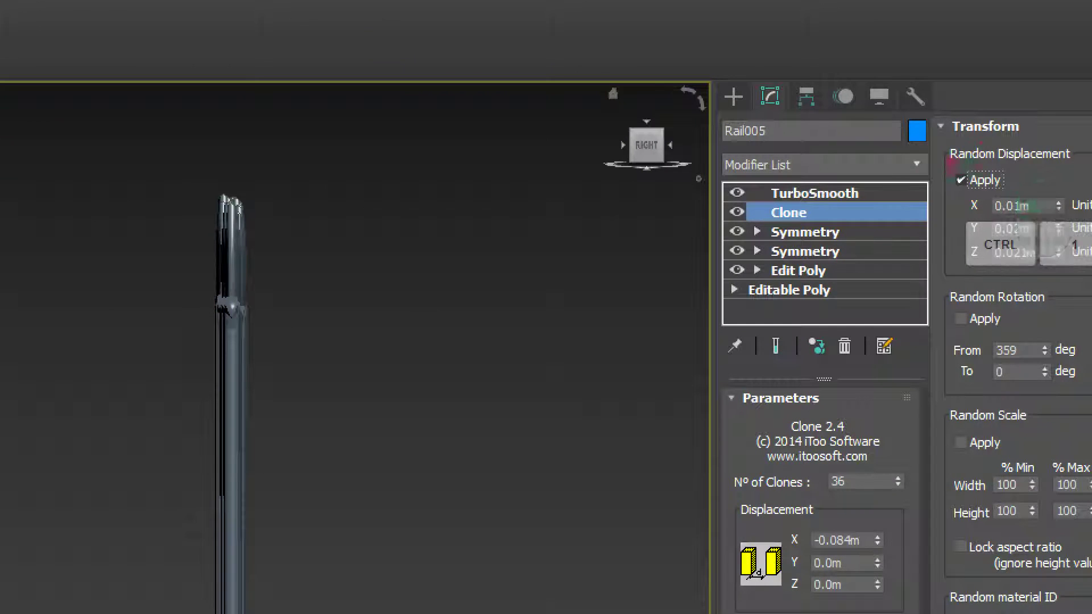
{"action": "left_click_drag", "start_coordinate": [935, 139], "coordinate": [924, 229]}
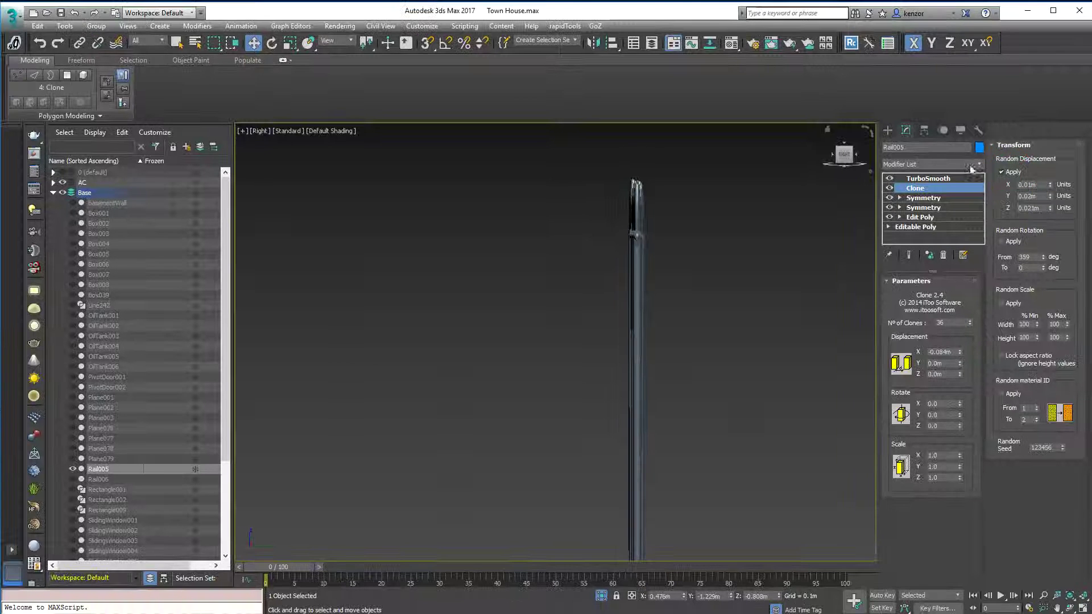
Widen the rail spacing in front view by setting the Clone modifier's X displacement to -0.136 m.
{"action": "middle_click_drag", "start_coordinate": [835, 267], "coordinate": [775, 325], "text": "alt"}
{"action": "scroll", "coordinate": [785, 249], "scroll_direction": "down", "scroll_amount": 4}
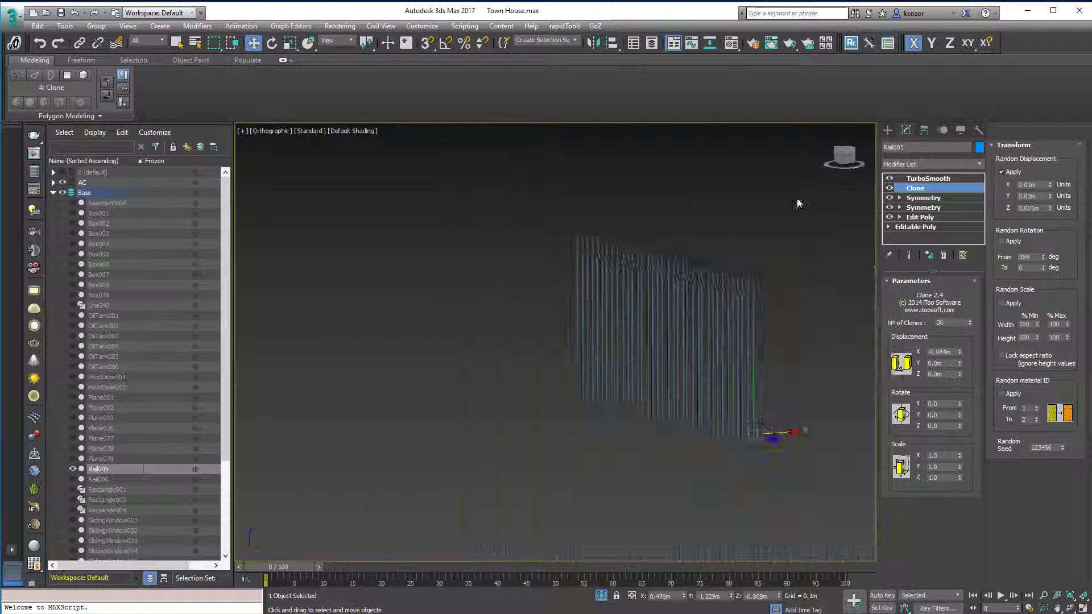
{"action": "mouse_move", "coordinate": [842, 167]}
{"action": "left_mouse_down"}
{"action": "mouse_move", "coordinate": [807, 185]}
{"action": "mouse_move", "coordinate": [812, 255]}
{"action": "mouse_move", "coordinate": [839, 166]}
{"action": "left_mouse_up"}
{"action": "left_click", "coordinate": [837, 166]}
{"action": "scroll", "coordinate": [745, 235], "scroll_direction": "down", "scroll_amount": 2}
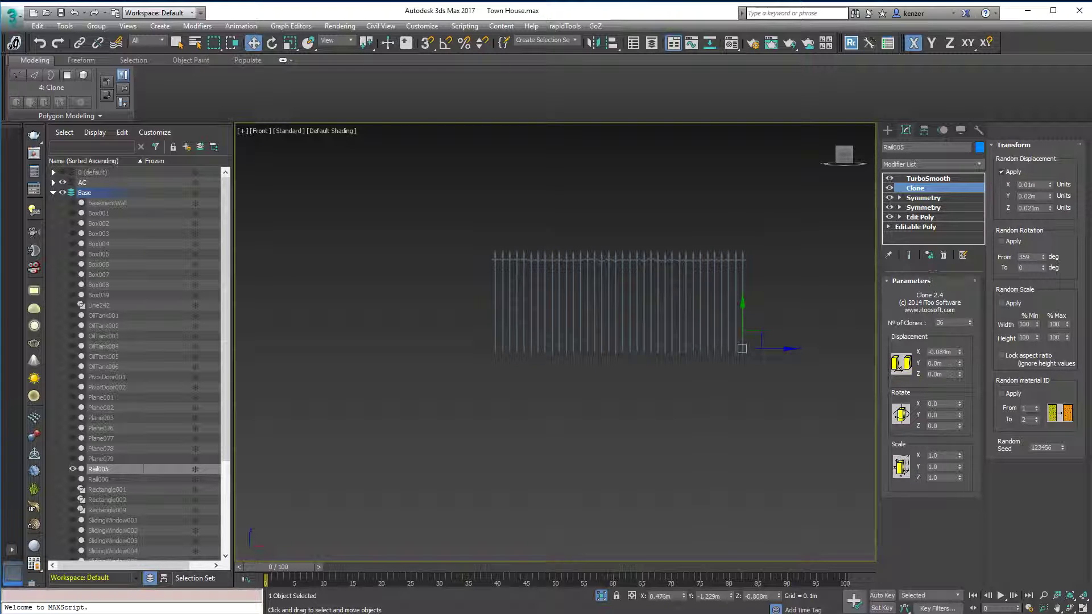
{"action": "left_click_drag", "start_coordinate": [965, 354], "coordinate": [967, 395]}
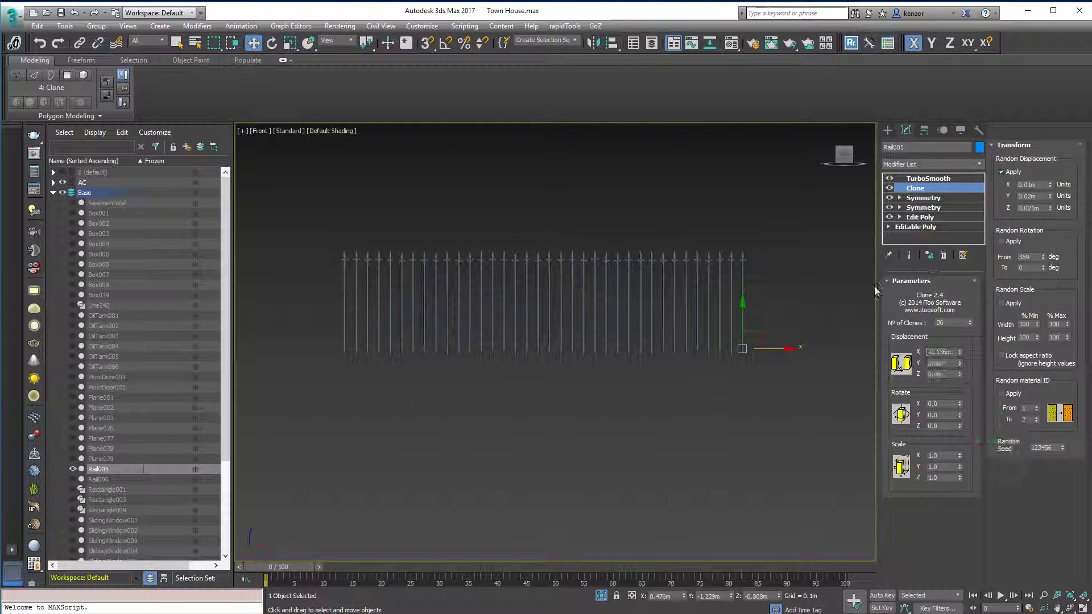